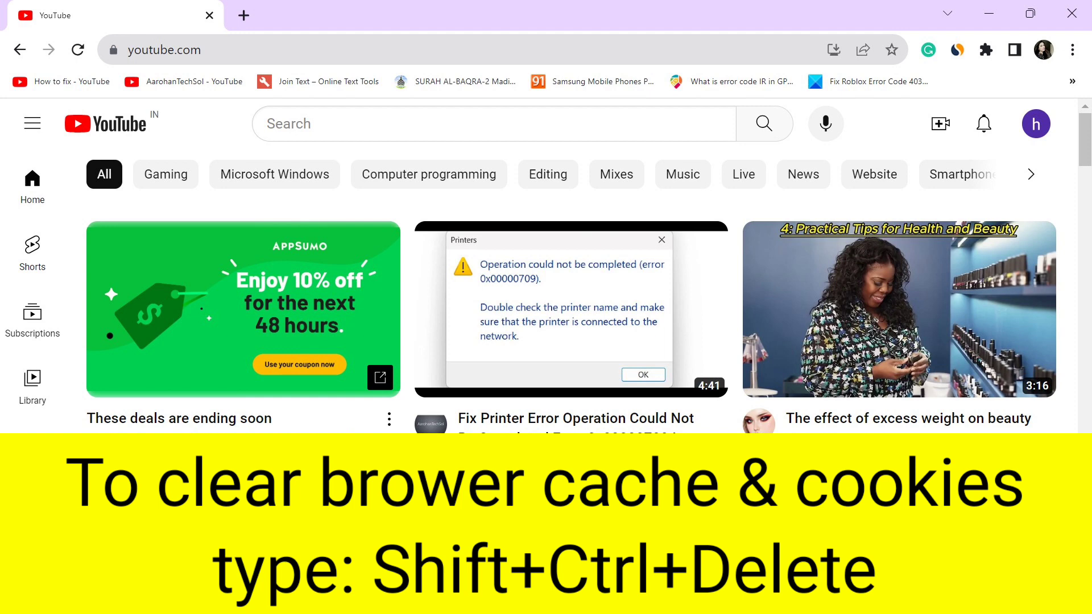
Clear all-time cookies, site data and cached images and files via Shift+Ctrl+Delete.
key(ctrl+shift+Delete)
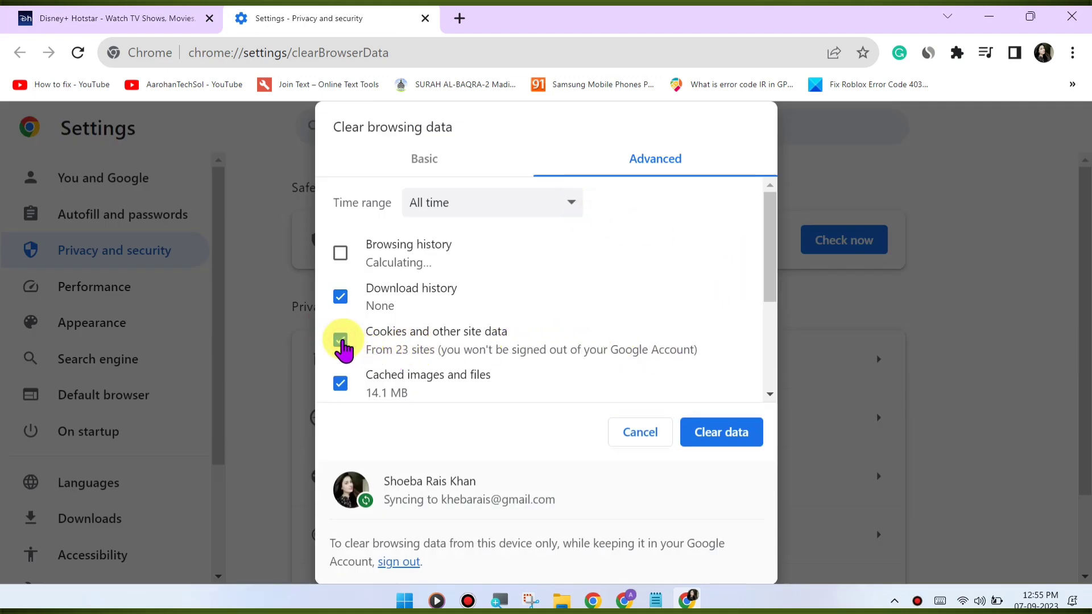
scroll(343, 346, down, 2)
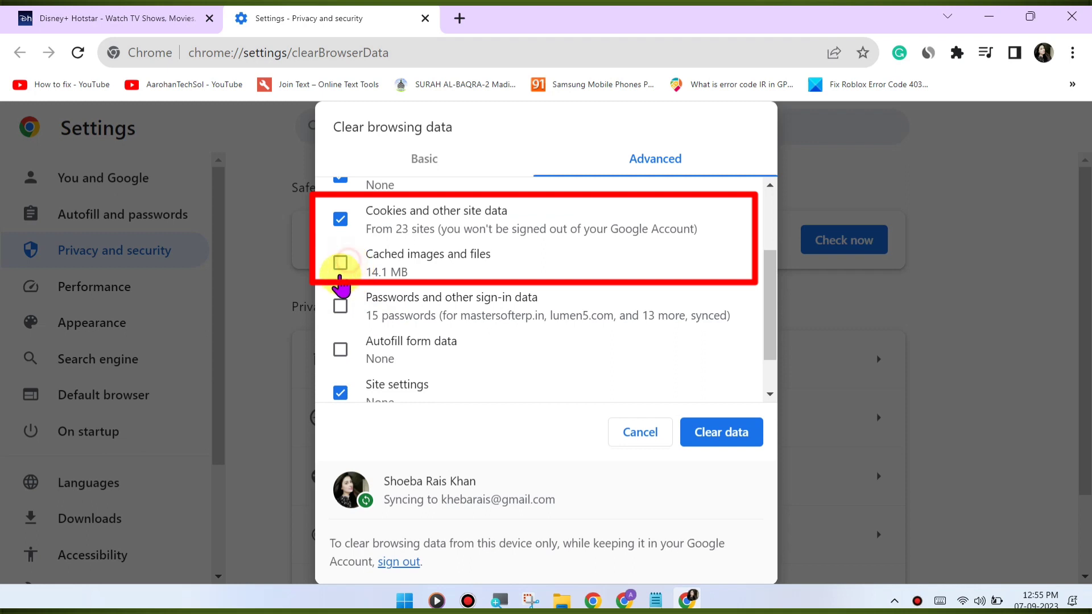
click(340, 264)
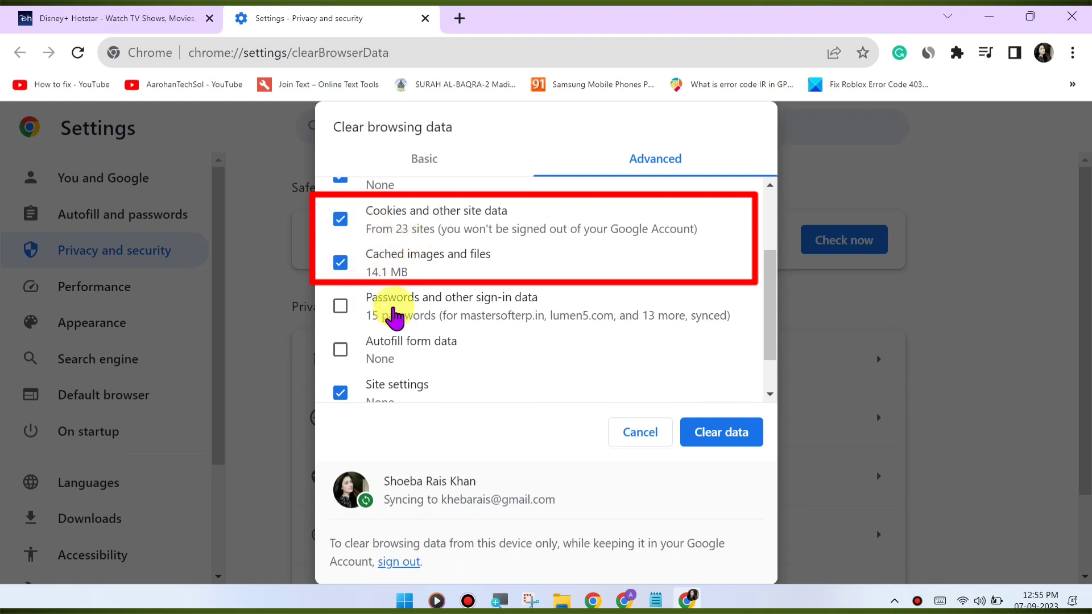
click(731, 435)
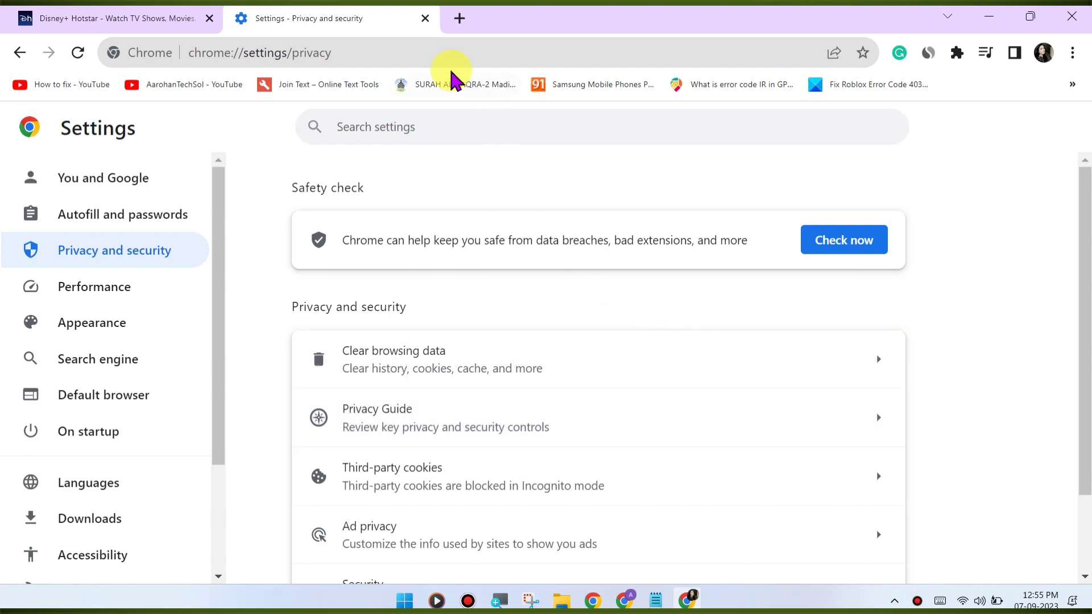
Run the About Google Chrome update check, then return to the new tab.
click(459, 22)
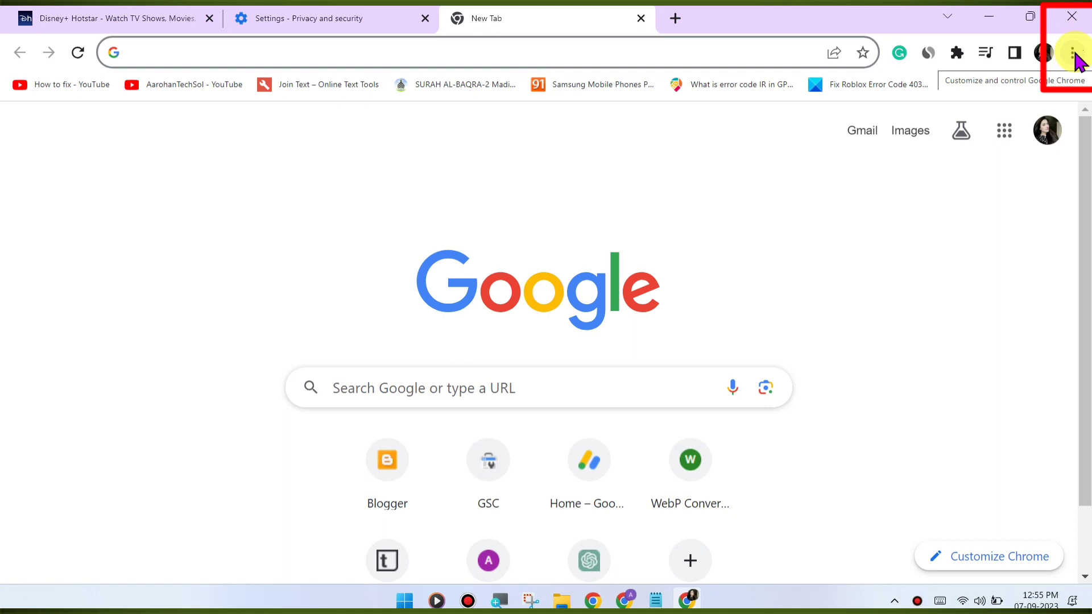
click(1073, 53)
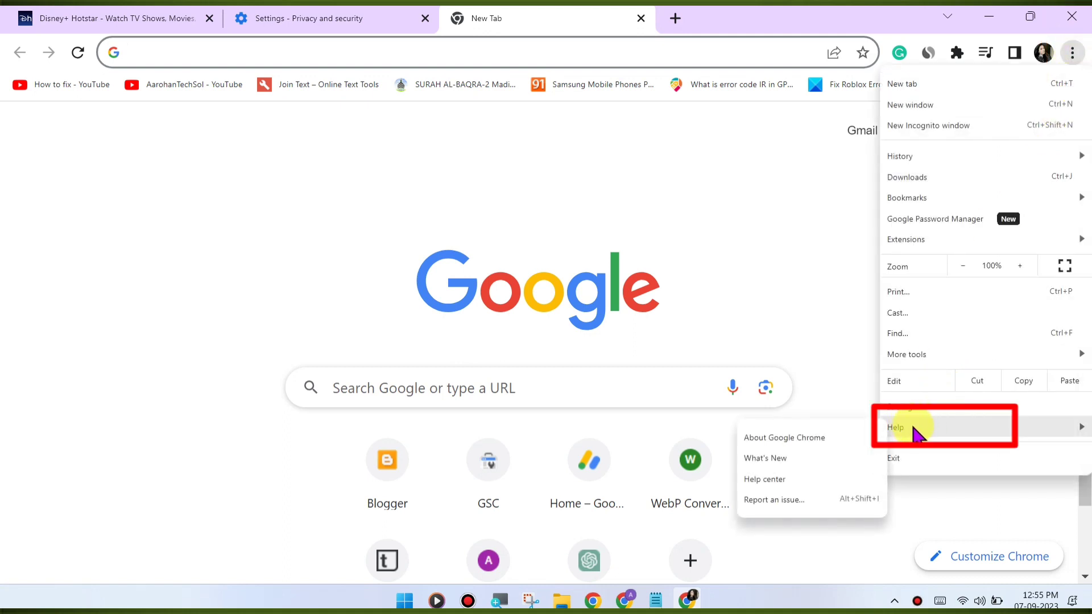
mouse_move(943, 427)
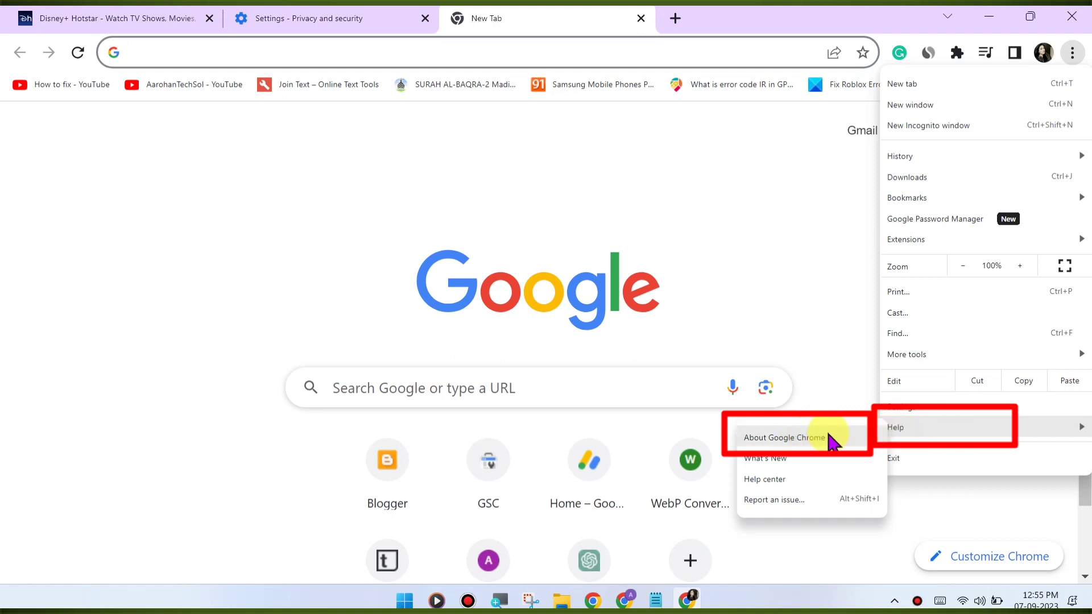
click(829, 438)
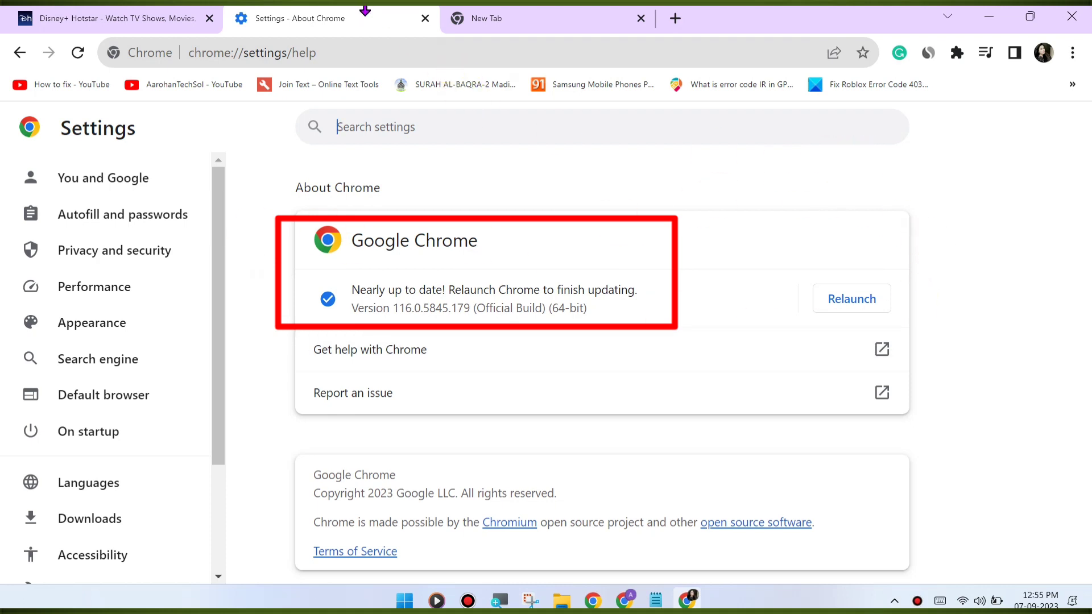
click(486, 18)
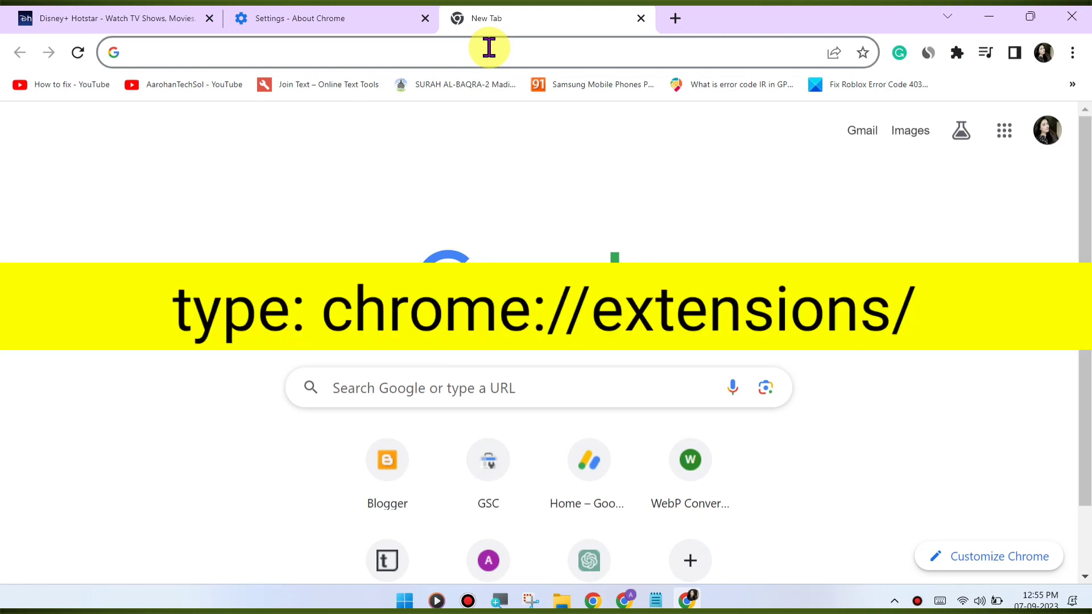
Go to chrome://extensions/ to review the installed extensions.
text(chrome://extensions/)
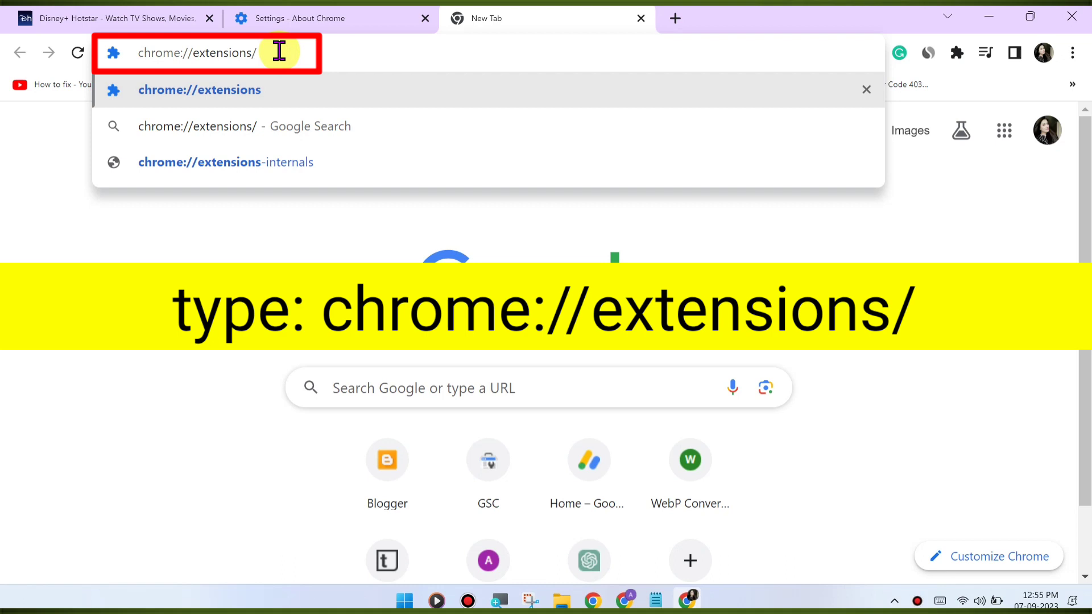
key(Return)
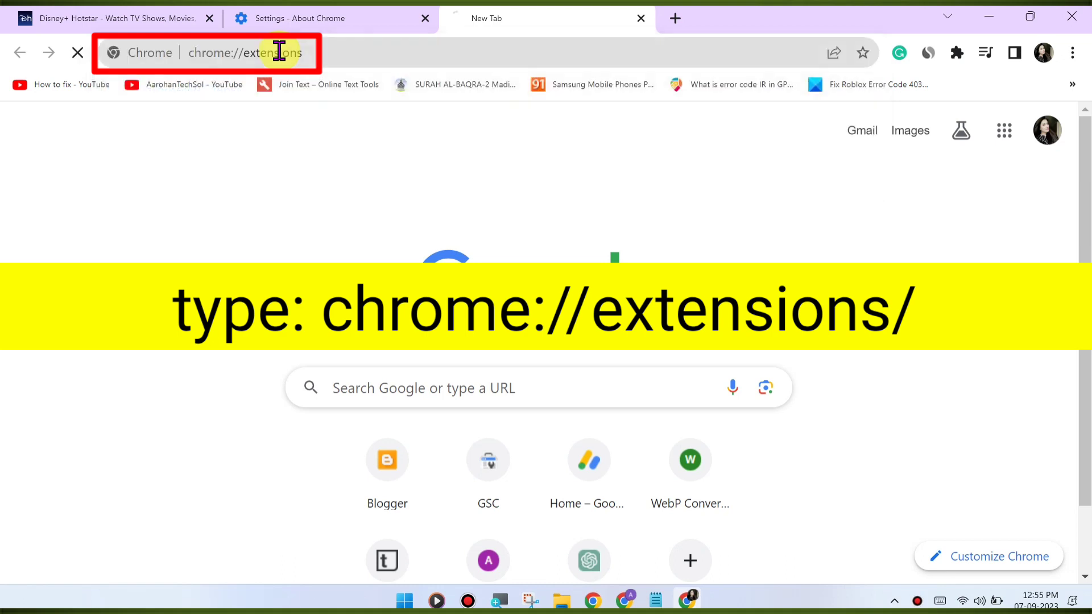